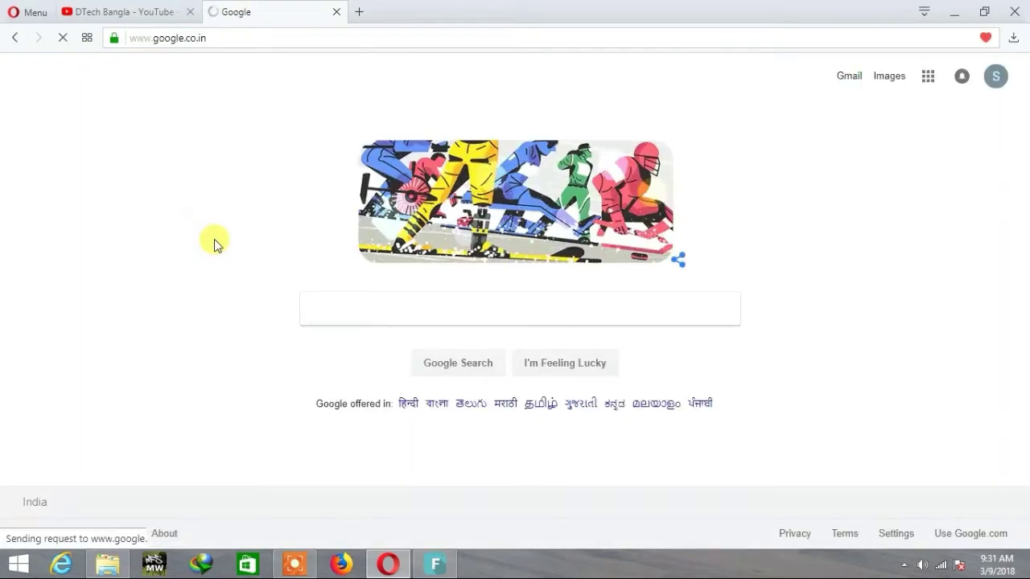
Search Google for 'adhar card' from the suggestions and check the results
{"action": "type", "text": "a"}
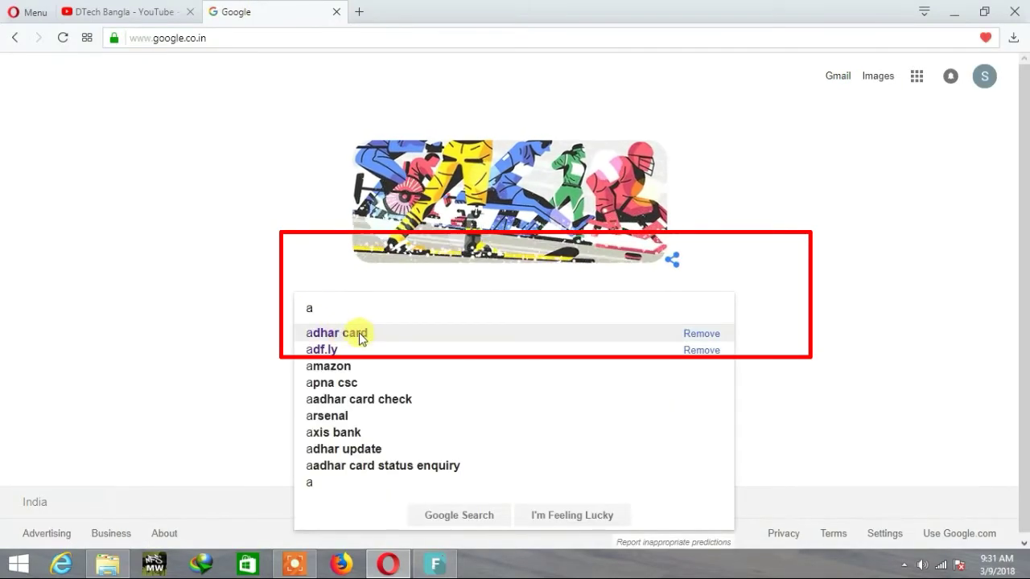
{"action": "left_click", "coordinate": [363, 338]}
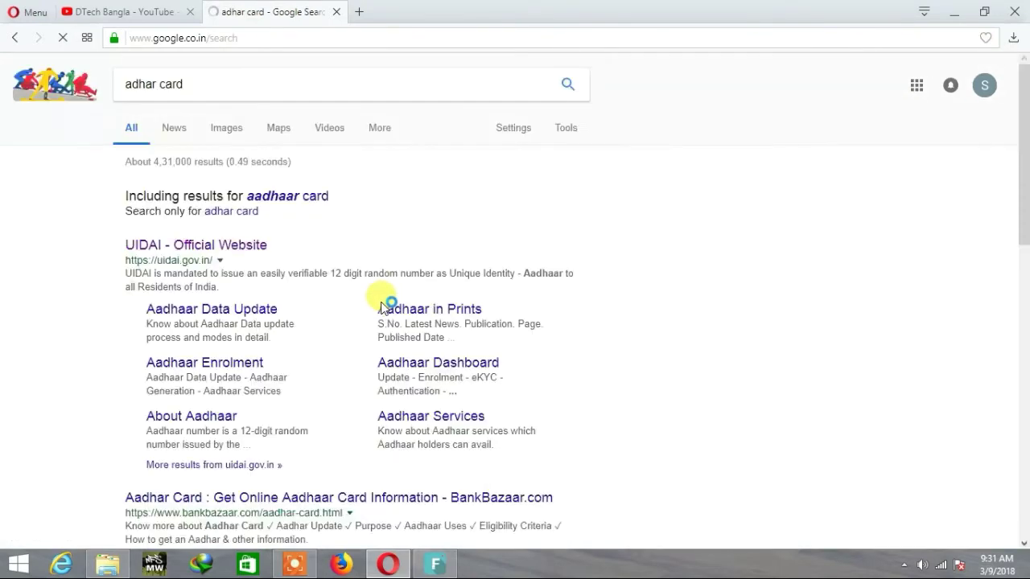
{"action": "scroll", "coordinate": [247, 258], "scroll_direction": "down", "scroll_amount": 2}
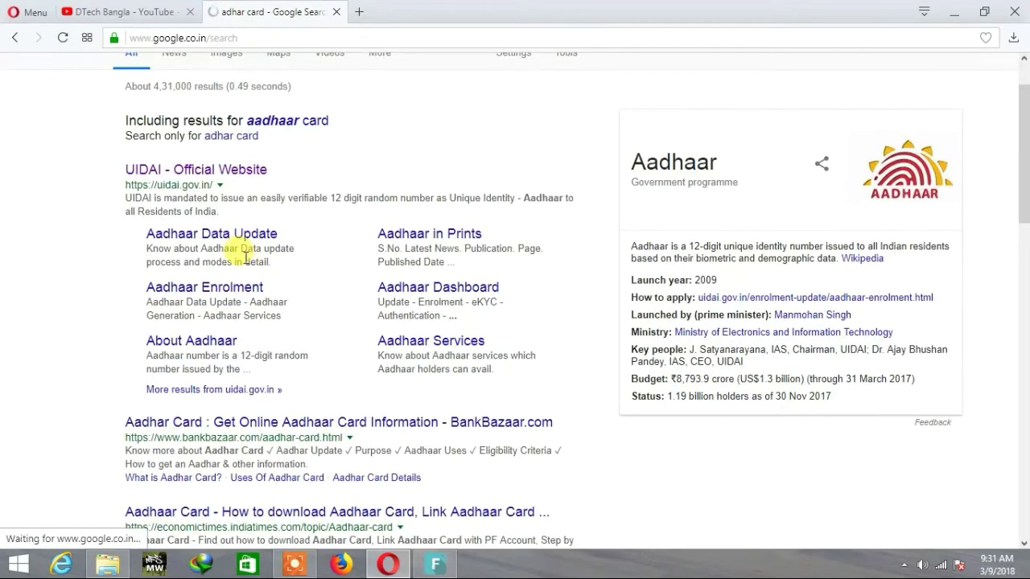
{"action": "scroll", "coordinate": [246, 258], "scroll_direction": "up", "scroll_amount": 2}
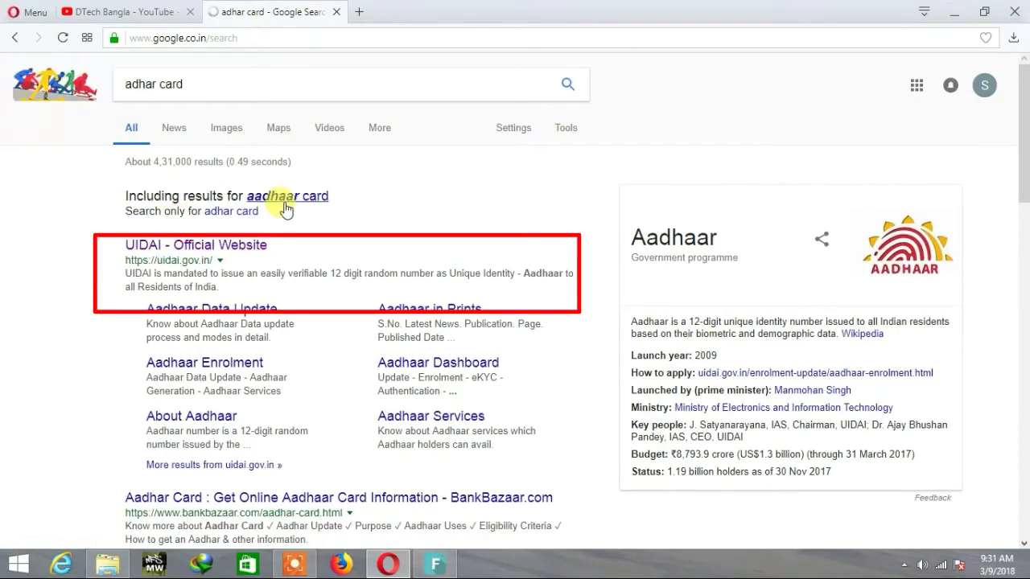
Open the UIDAI official website and scroll down to Aadhaar Online Services
{"action": "left_click", "coordinate": [216, 245]}
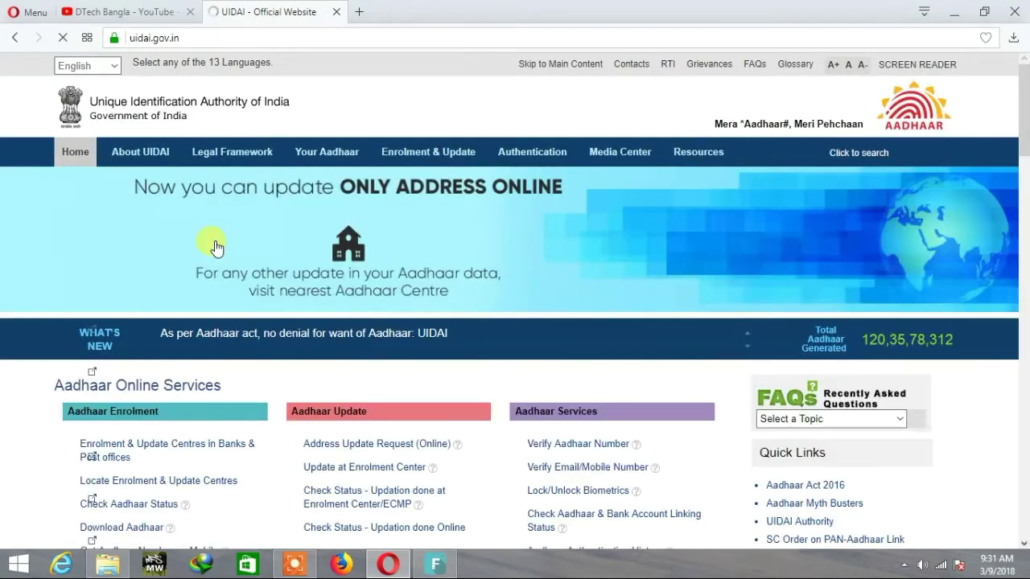
{"action": "scroll", "coordinate": [216, 252], "scroll_direction": "down", "scroll_amount": 2}
{"action": "scroll", "coordinate": [215, 252], "scroll_direction": "down", "scroll_amount": 2}
{"action": "scroll", "coordinate": [257, 230], "scroll_direction": "up", "scroll_amount": 3}
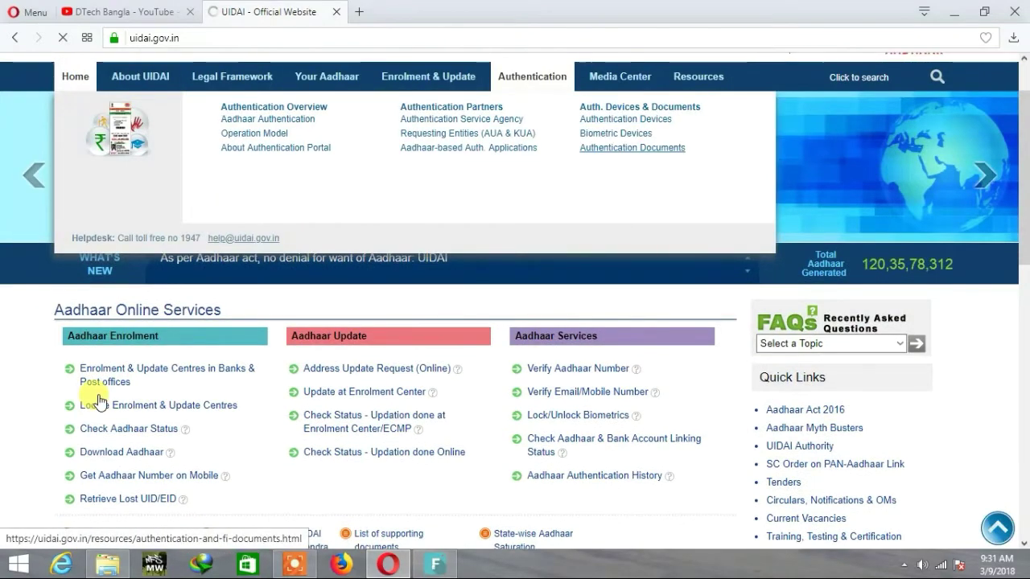
{"action": "scroll", "coordinate": [84, 443], "scroll_direction": "down", "scroll_amount": 1}
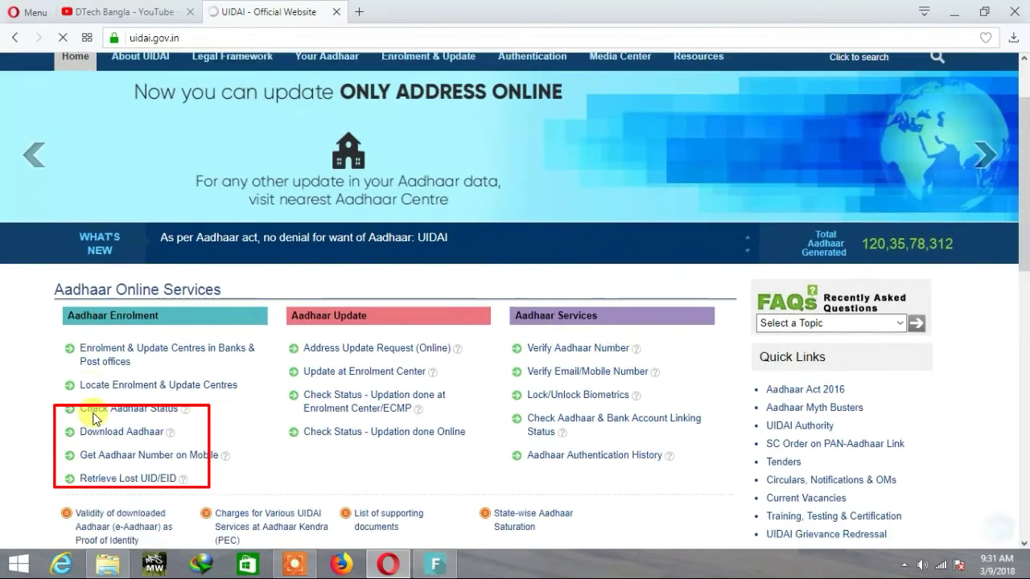
{"action": "scroll", "coordinate": [85, 431], "scroll_direction": "down", "scroll_amount": 2}
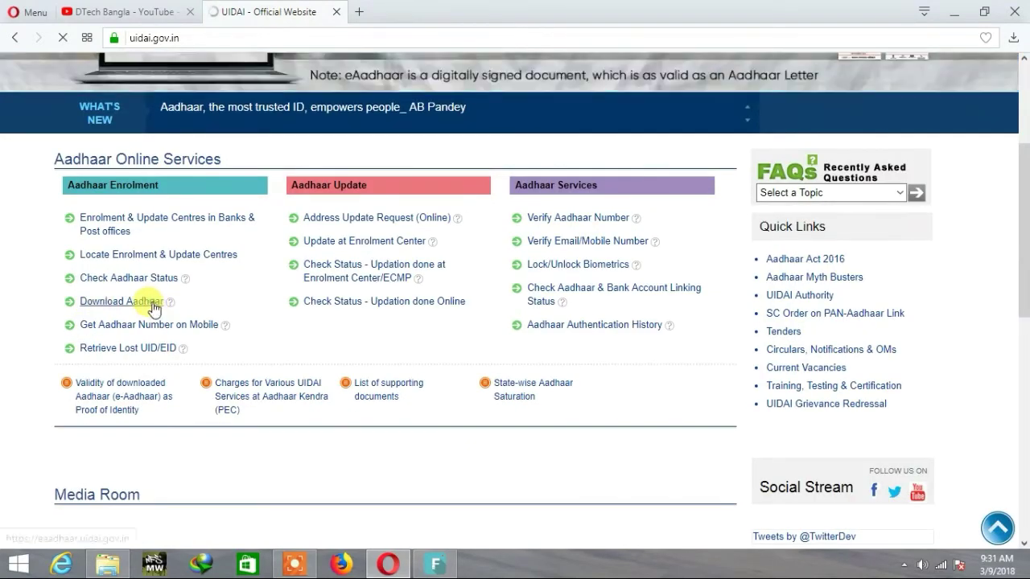
Open Download Aadhaar in a new tab and switch to the e-Aadhaar page
{"action": "left_click", "coordinate": [153, 304]}
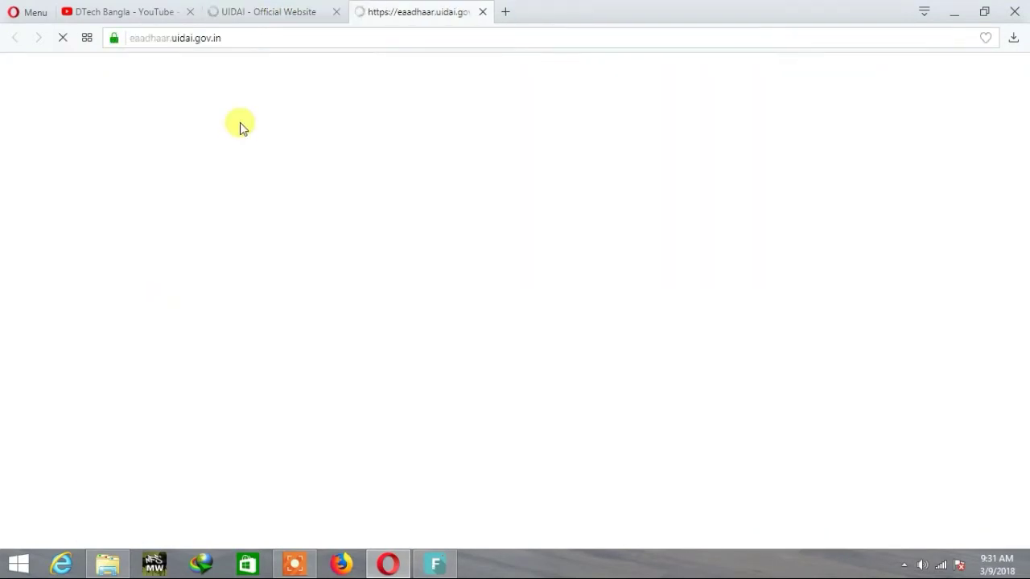
{"action": "left_click", "coordinate": [276, 13]}
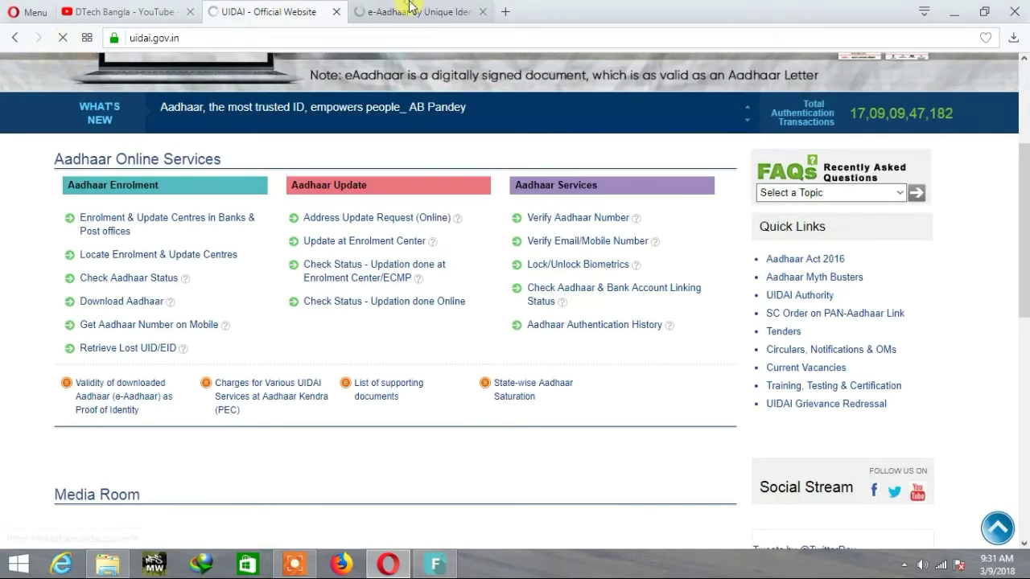
{"action": "left_click", "coordinate": [410, 10]}
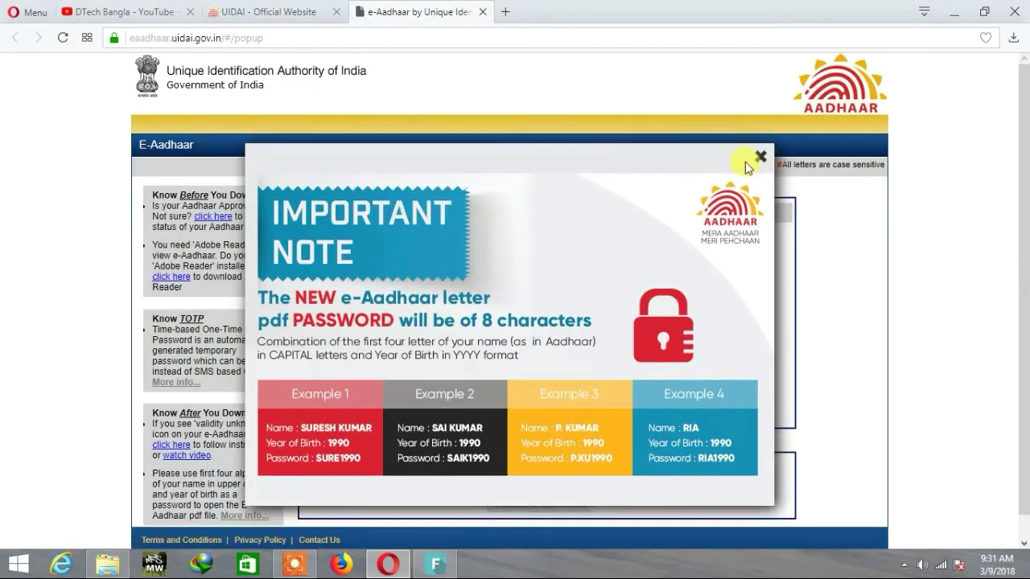
Close the PDF password note and select the Aadhaar number option on the download form
{"action": "left_click", "coordinate": [760, 157]}
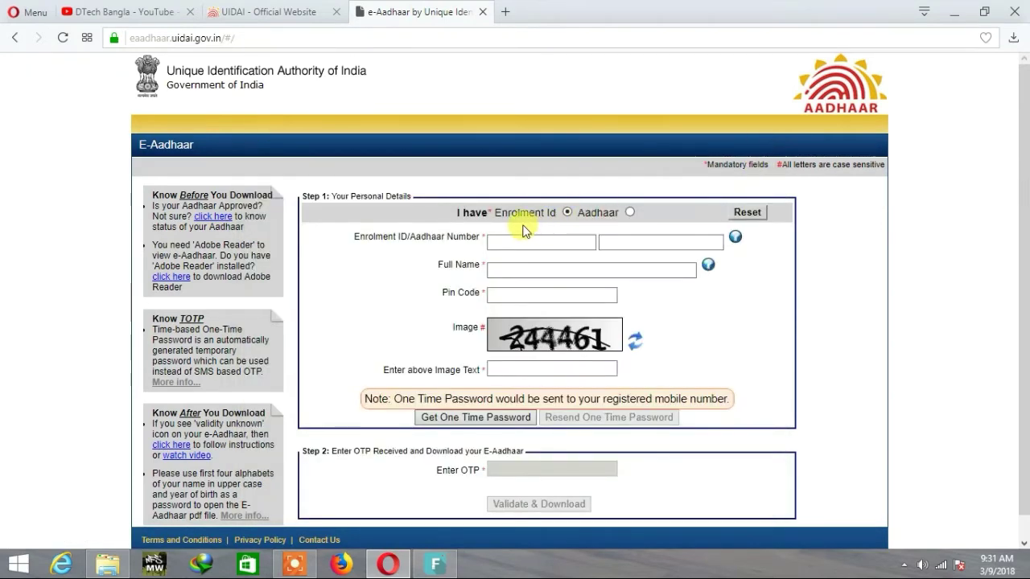
{"action": "left_click", "coordinate": [566, 243]}
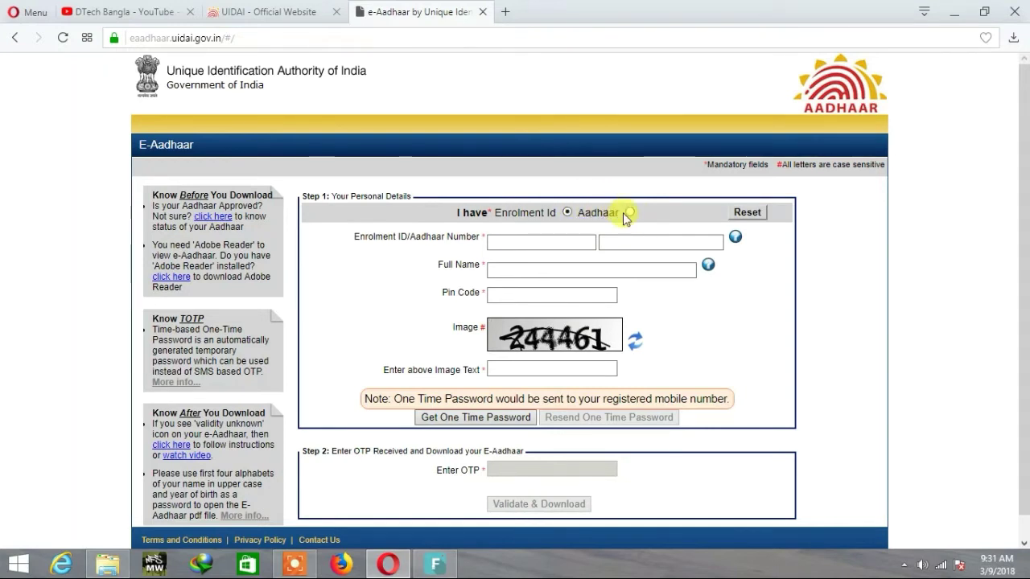
{"action": "left_click", "coordinate": [627, 214]}
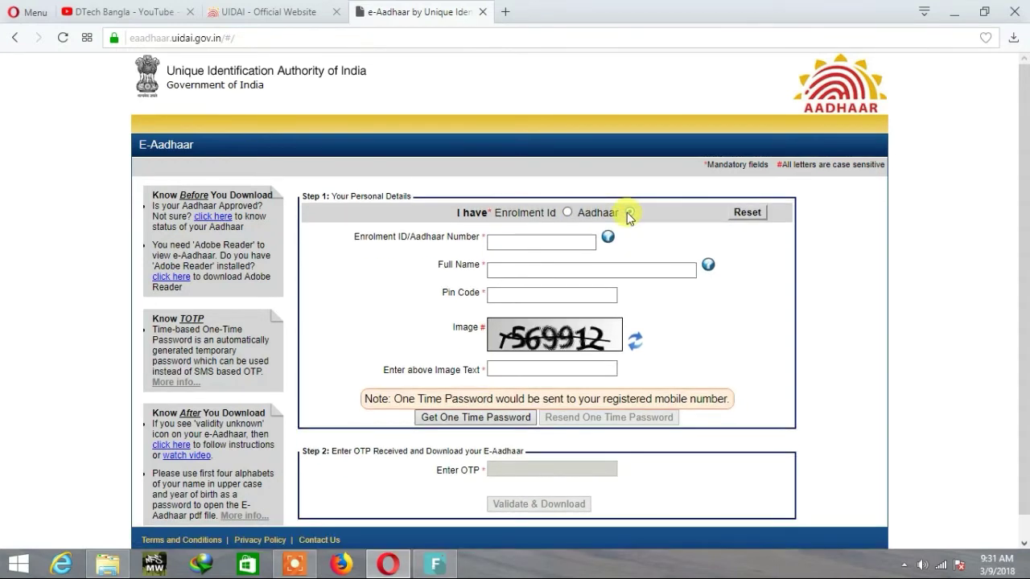
{"action": "left_click", "coordinate": [523, 241]}
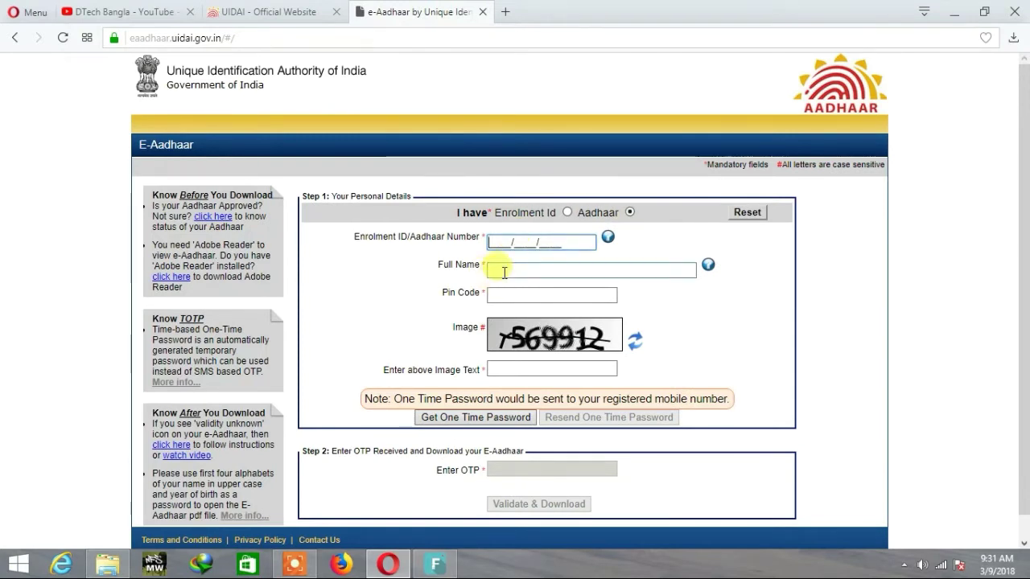
{"action": "scroll", "coordinate": [505, 341], "scroll_direction": "down", "scroll_amount": 1}
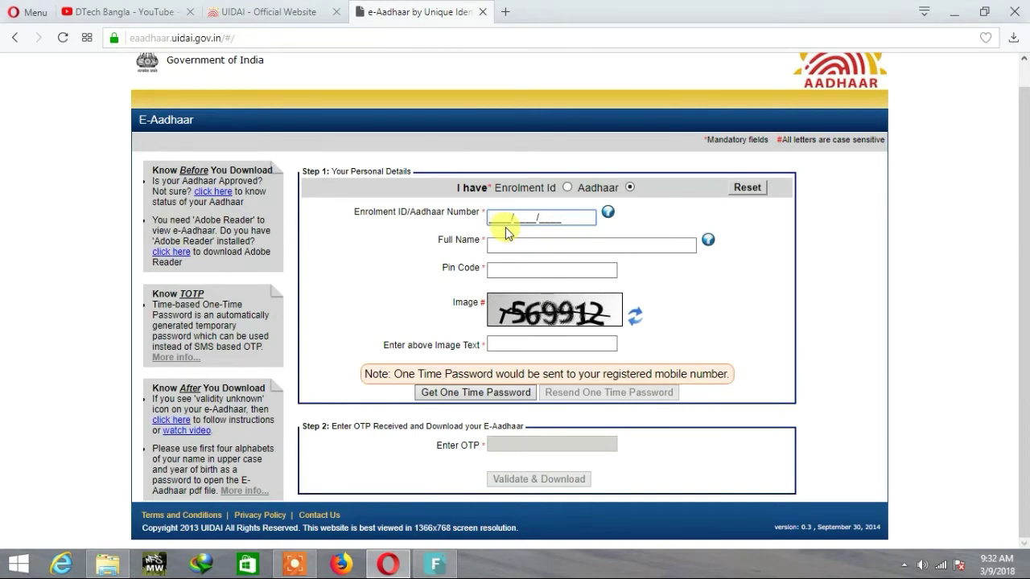
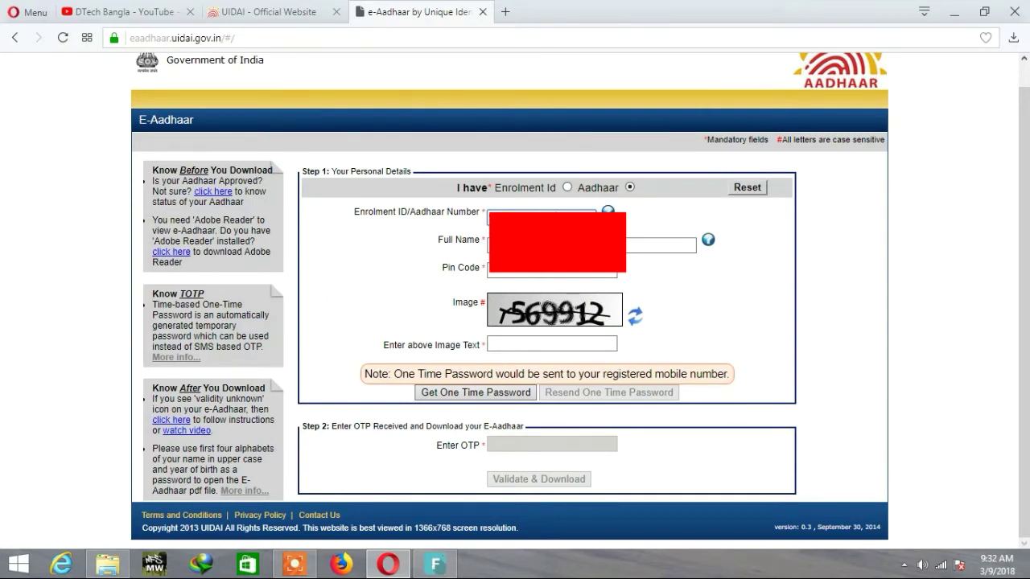
Fill in the Aadhaar number, full name, pin code and the captcha characters
{"action": "left_click", "coordinate": [488, 241]}
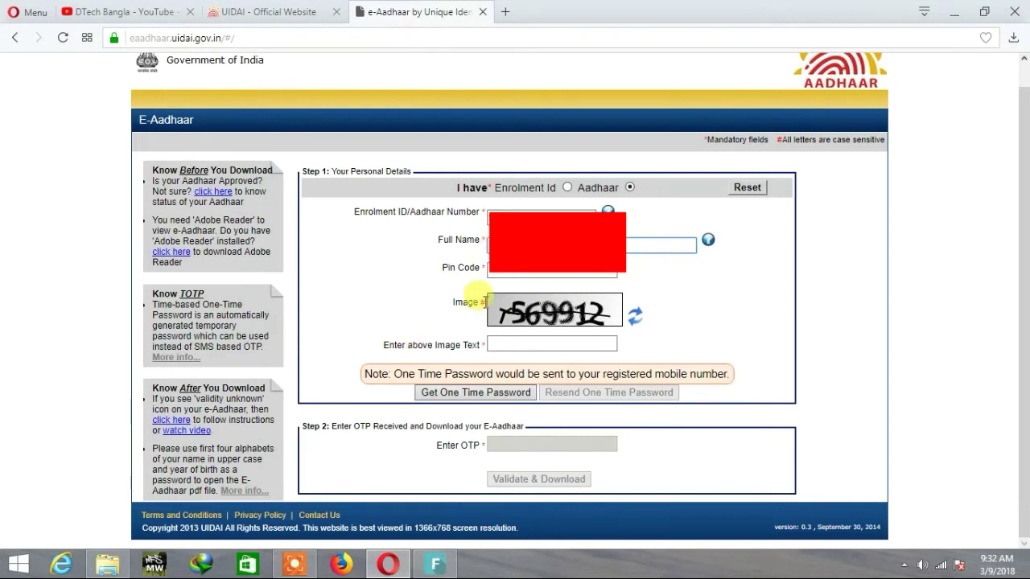
{"action": "left_click", "coordinate": [508, 272]}
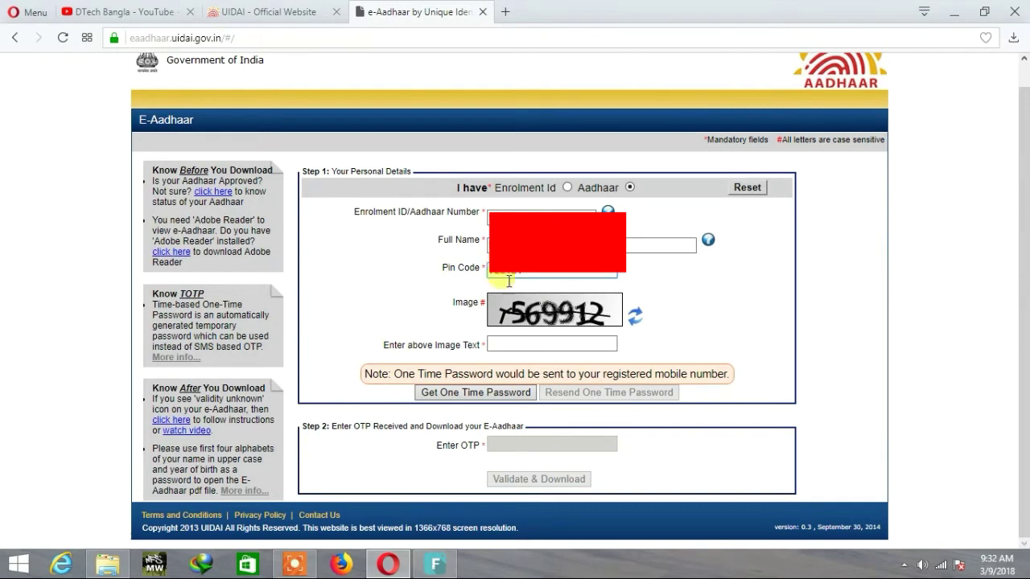
{"action": "left_click", "coordinate": [517, 341]}
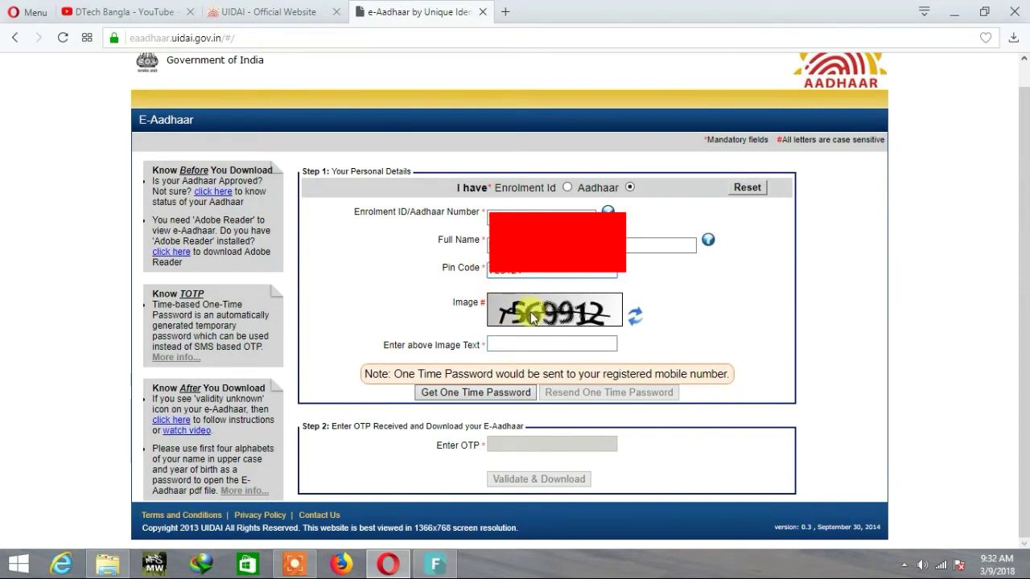
{"action": "left_click", "coordinate": [509, 343]}
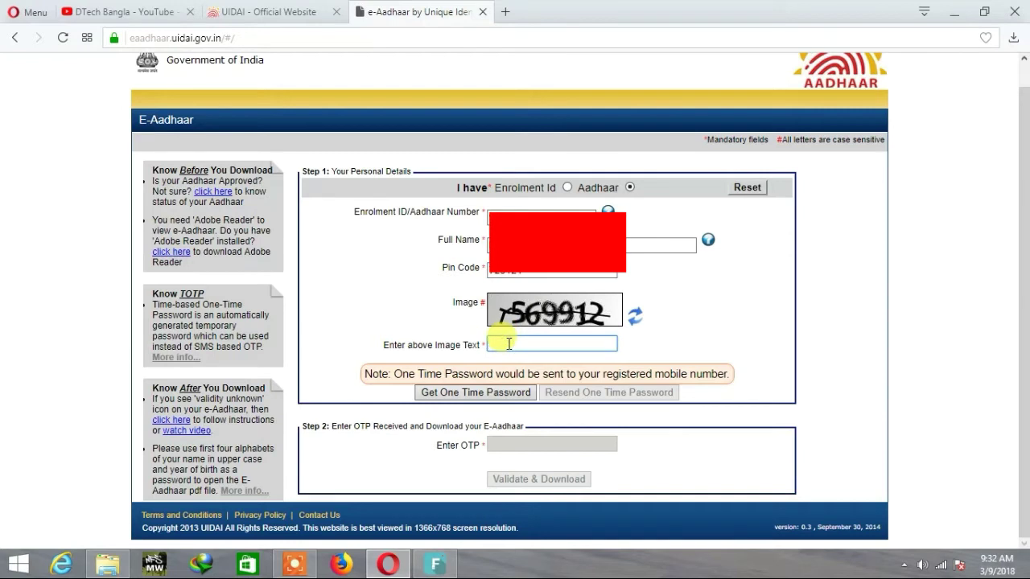
{"action": "type", "text": "569912"}
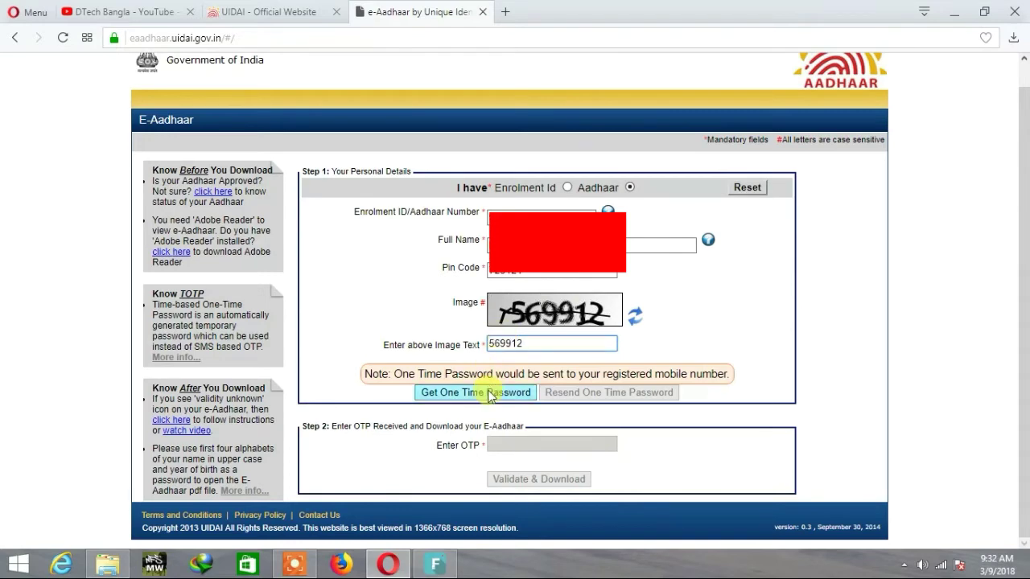
Request a one-time password and confirm sending it to the registered mobile
{"action": "left_click", "coordinate": [490, 396]}
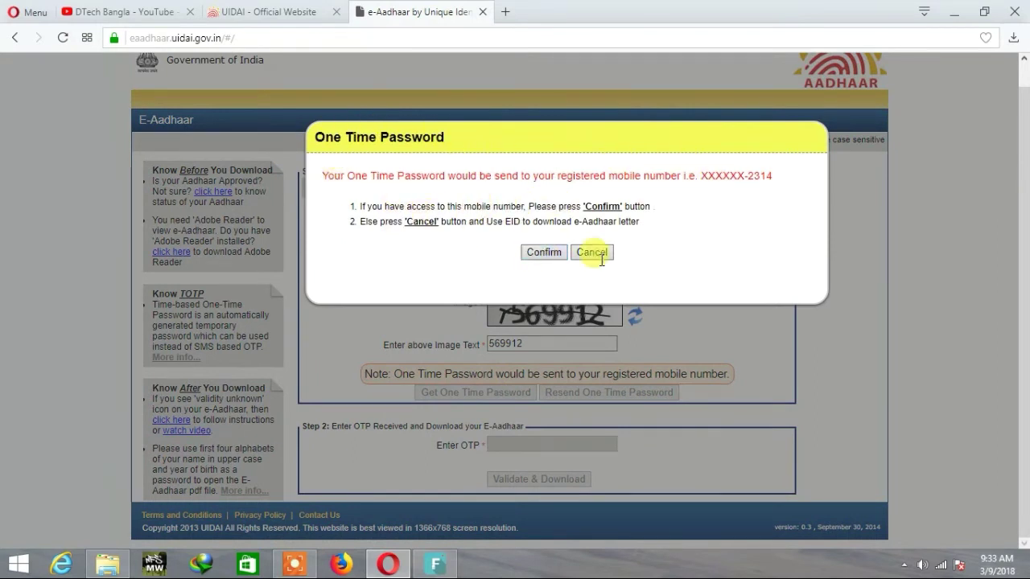
{"action": "left_click", "coordinate": [541, 252]}
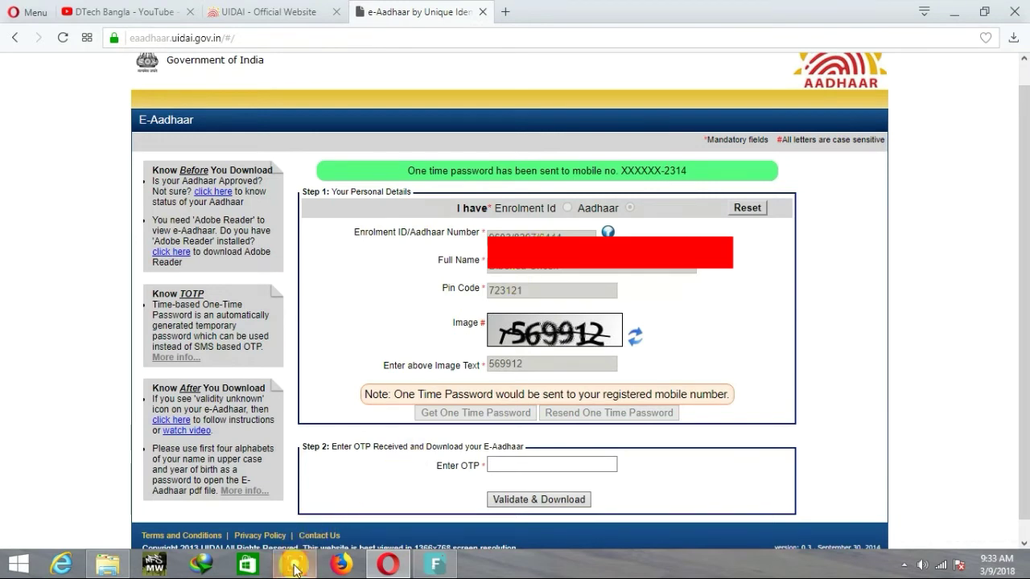
Enter the received OTP and validate it to download the e-Aadhaar PDF
{"action": "left_click", "coordinate": [294, 568]}
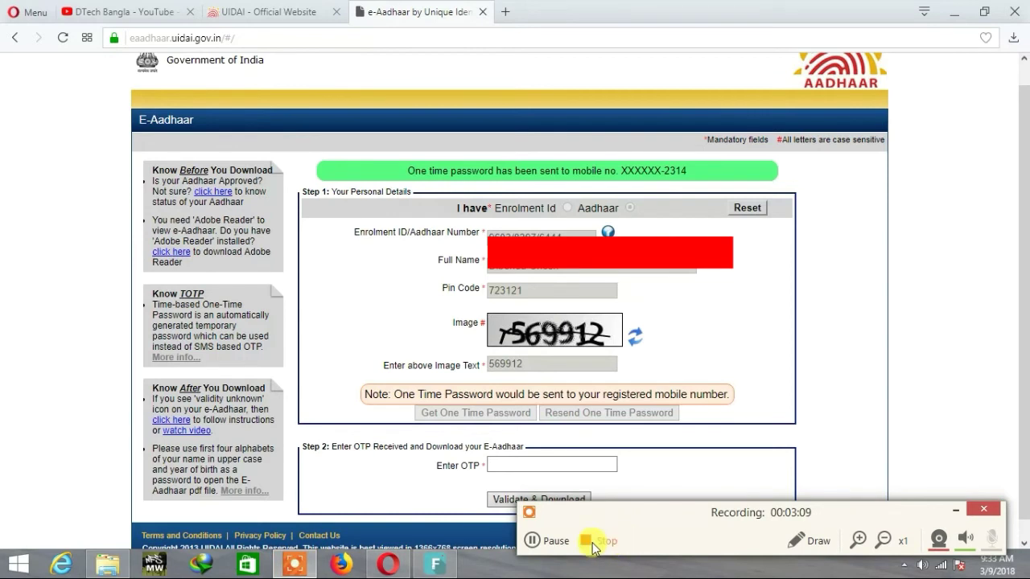
{"action": "left_click", "coordinate": [595, 542]}
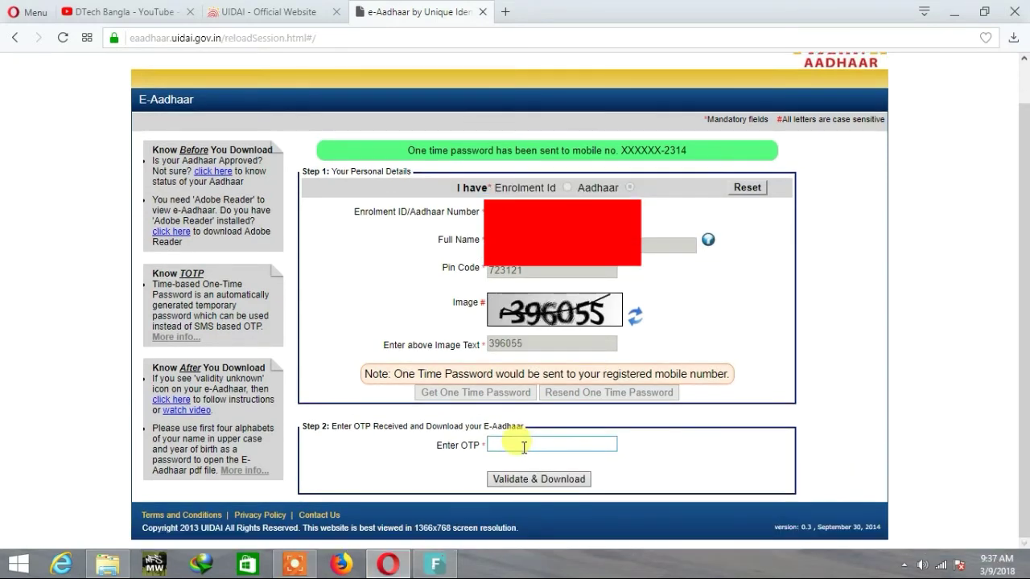
{"action": "left_click", "coordinate": [523, 446]}
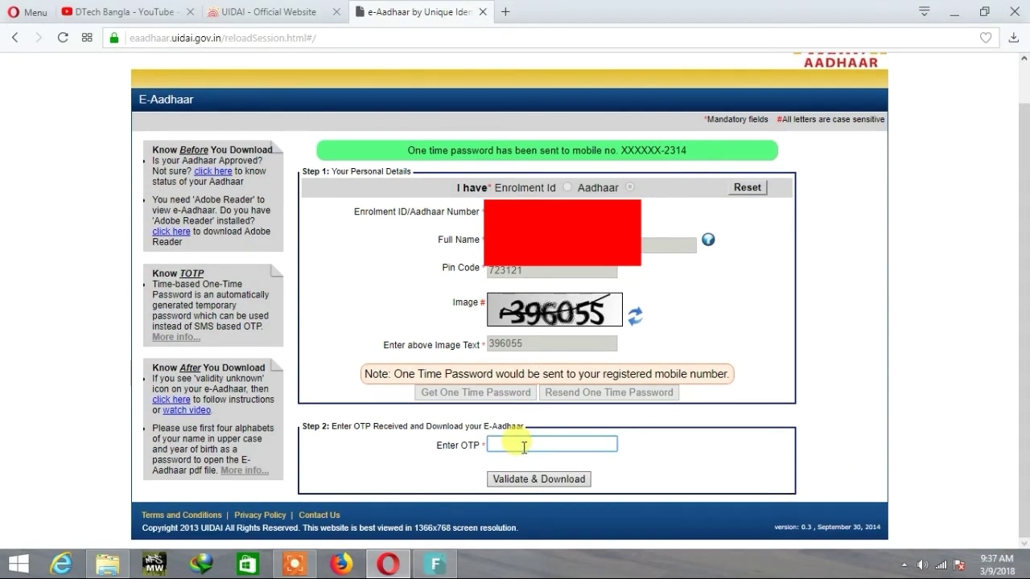
{"action": "type", "text": "••••"}
{"action": "left_click", "coordinate": [529, 479]}
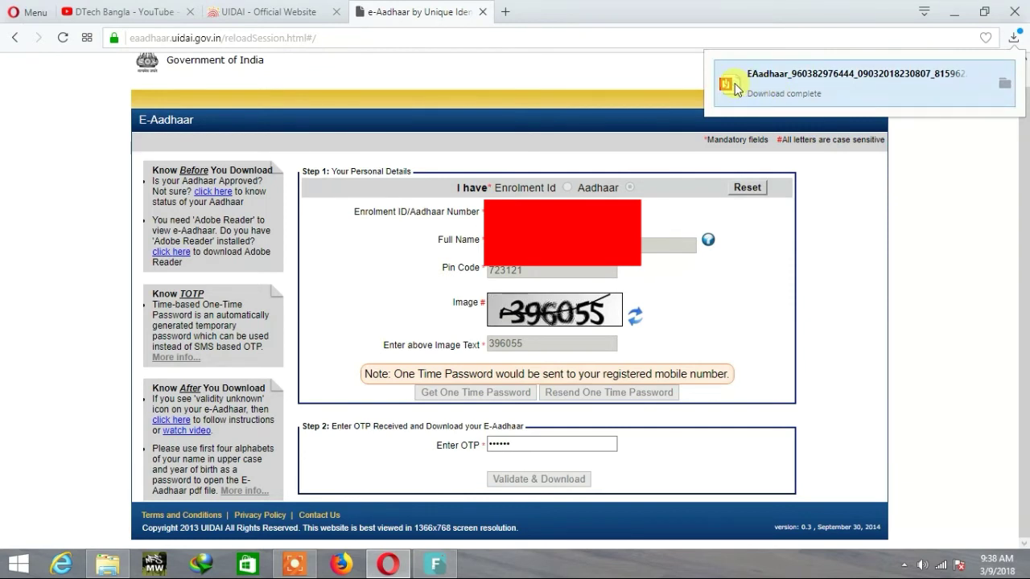
Open the completed EAadhaar PDF from Opera's downloads popup
{"action": "left_click", "coordinate": [787, 80]}
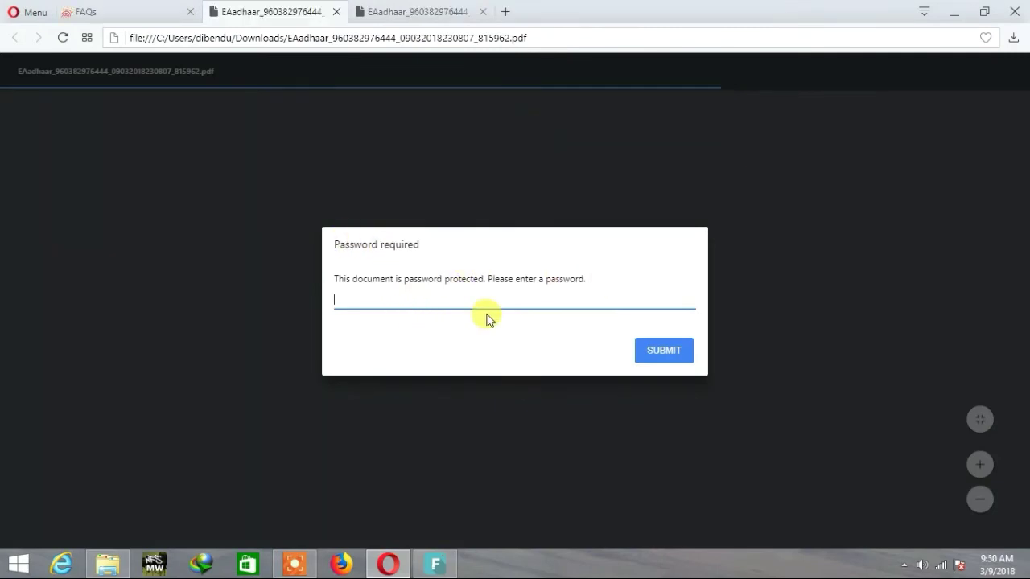
Check the FAQ's e-Aadhaar password format, then submit the eight-character password on the locked PDF
{"action": "left_click", "coordinate": [116, 9]}
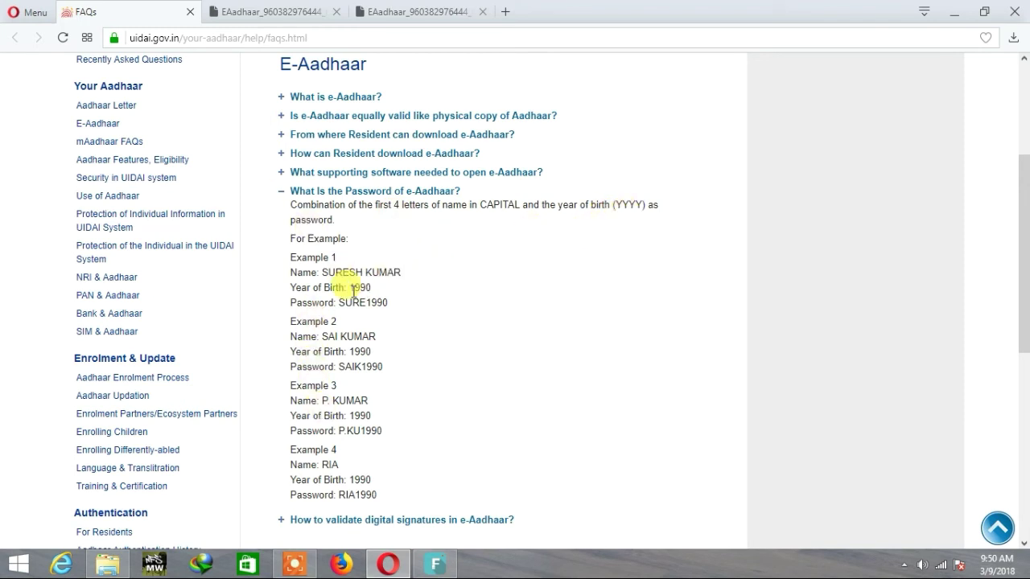
{"action": "scroll", "coordinate": [352, 290], "scroll_direction": "down", "scroll_amount": 1}
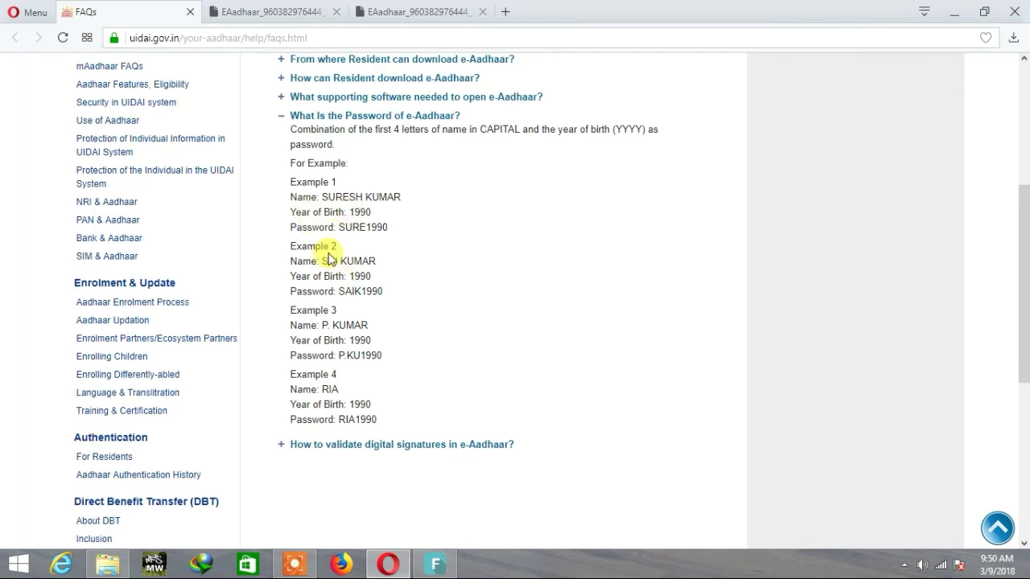
{"action": "left_click", "coordinate": [274, 11]}
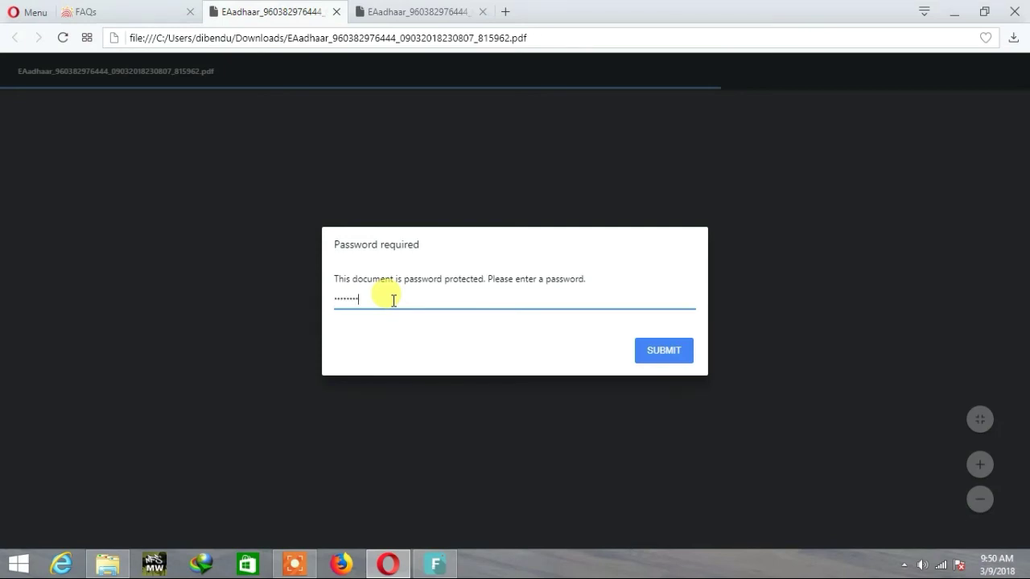
{"action": "key", "text": "Return"}
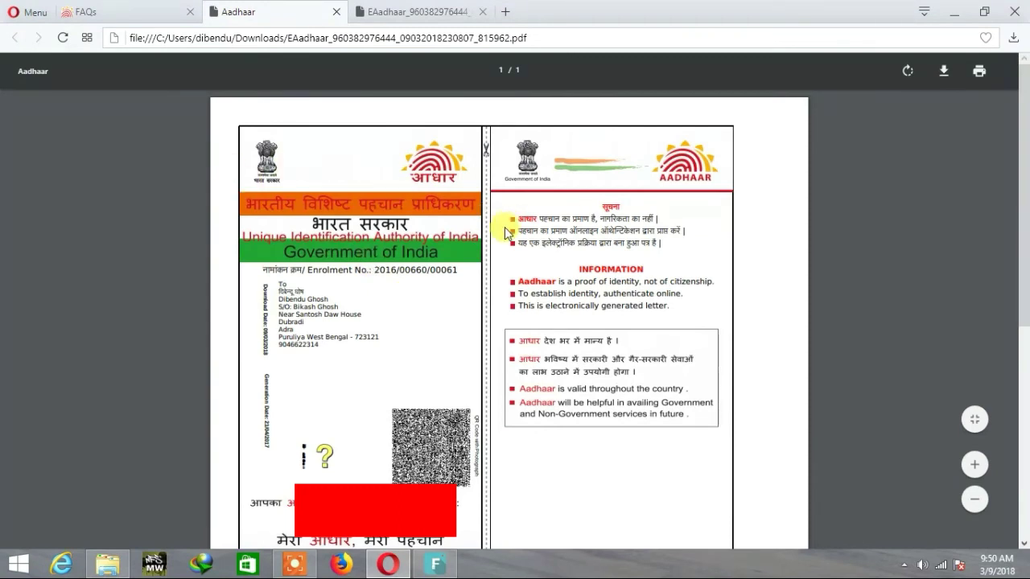